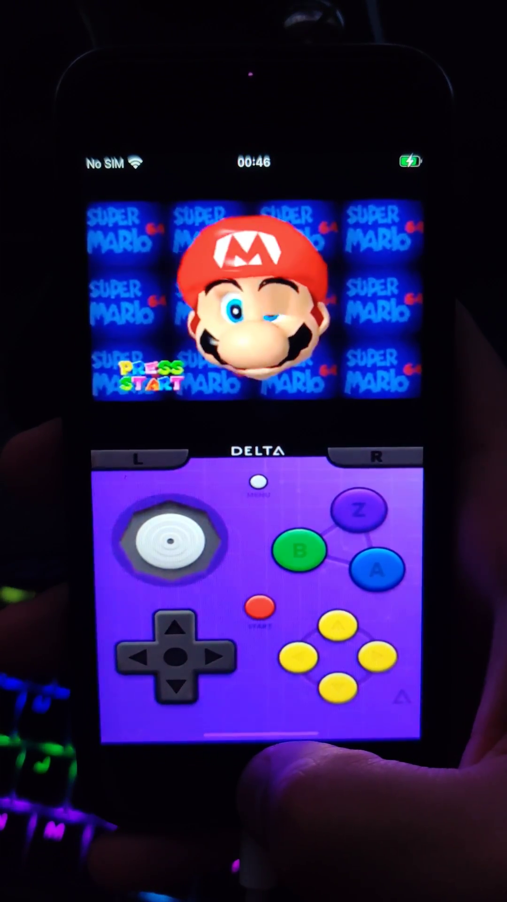
Leave the emulator and delete the N64 Emulator app and its data from the home screen.
{"action": "left_click_drag", "start_coordinate": [260, 733], "coordinate": [261, 493]}
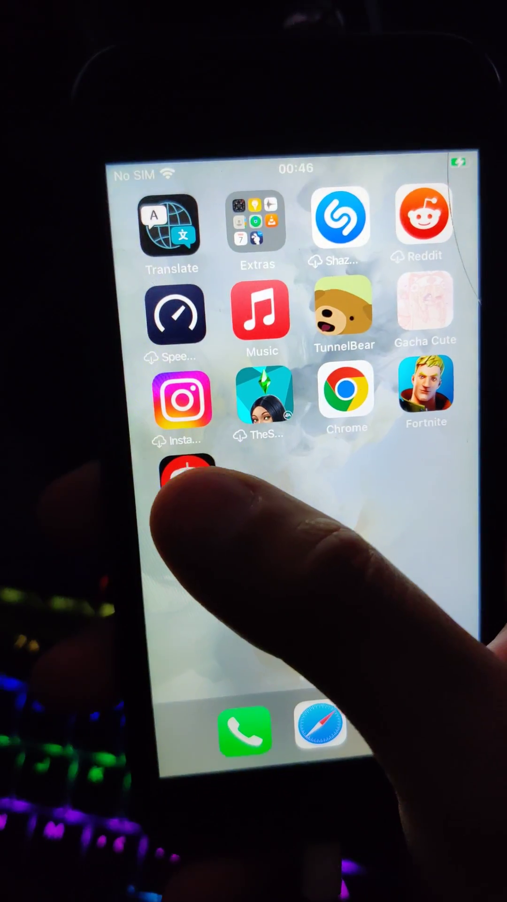
{"action": "left_click_drag", "start_coordinate": [185, 483], "coordinate": [310, 557]}
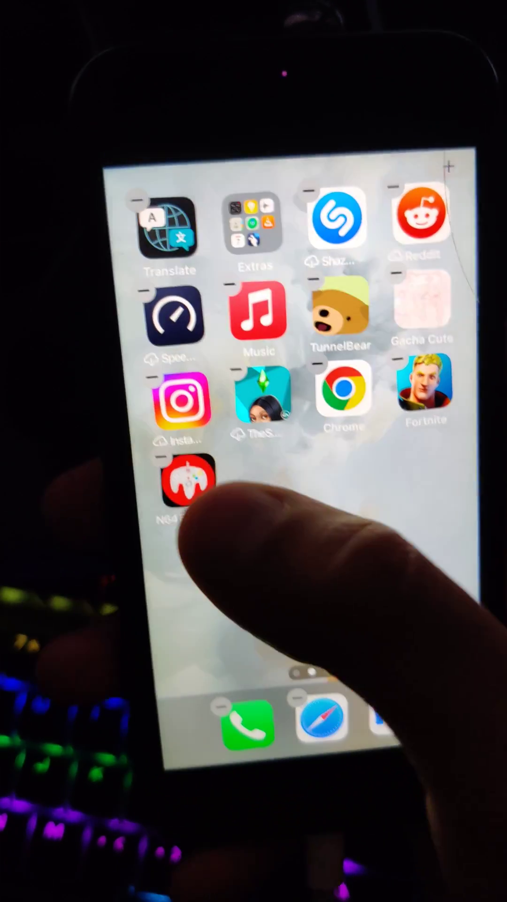
{"action": "left_click", "coordinate": [173, 474]}
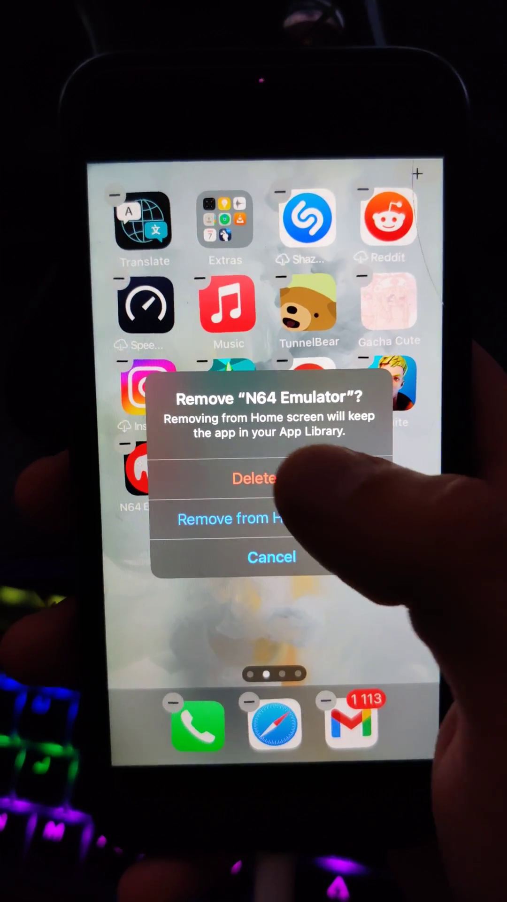
{"action": "left_click", "coordinate": [282, 474]}
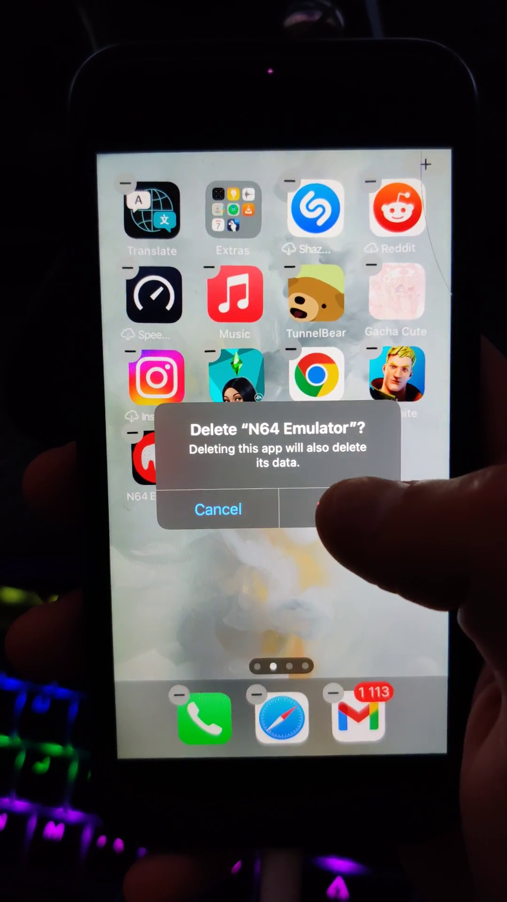
{"action": "left_click", "coordinate": [339, 509]}
{"action": "left_click", "coordinate": [314, 564]}
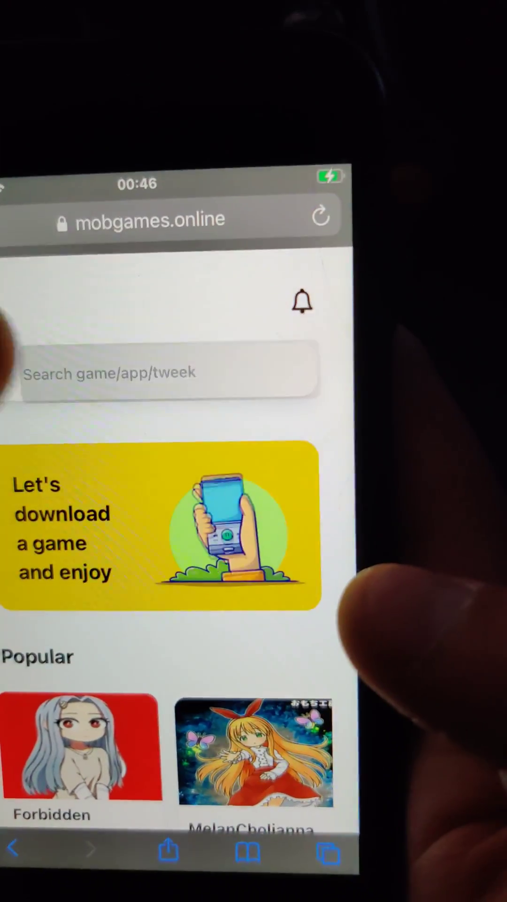
Search mobgames.online for 'N64' to bring up the N64 Emulator (Project64) listing.
{"action": "left_click", "coordinate": [282, 467]}
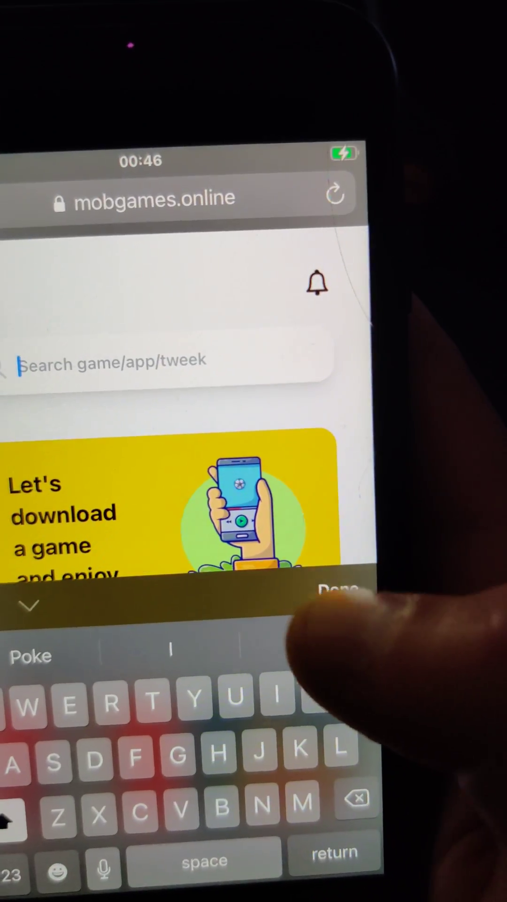
{"action": "left_click", "coordinate": [339, 590]}
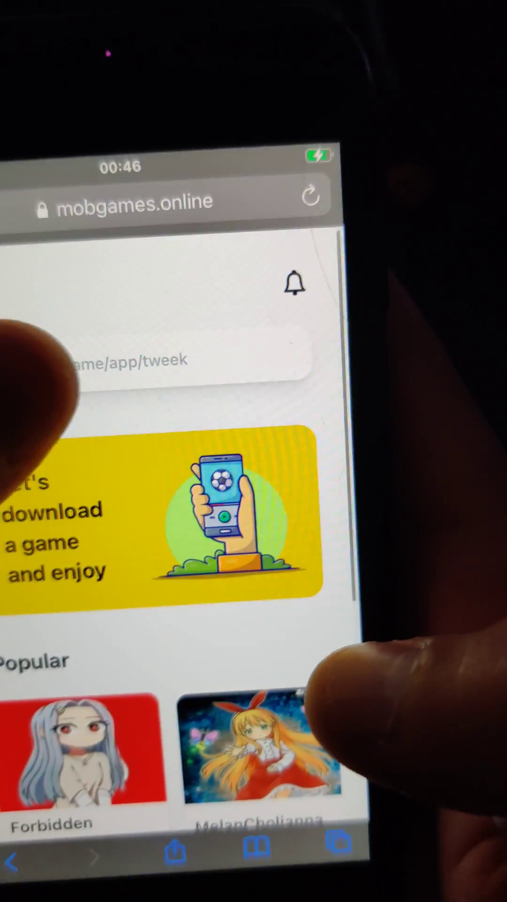
{"action": "left_click", "coordinate": [42, 359]}
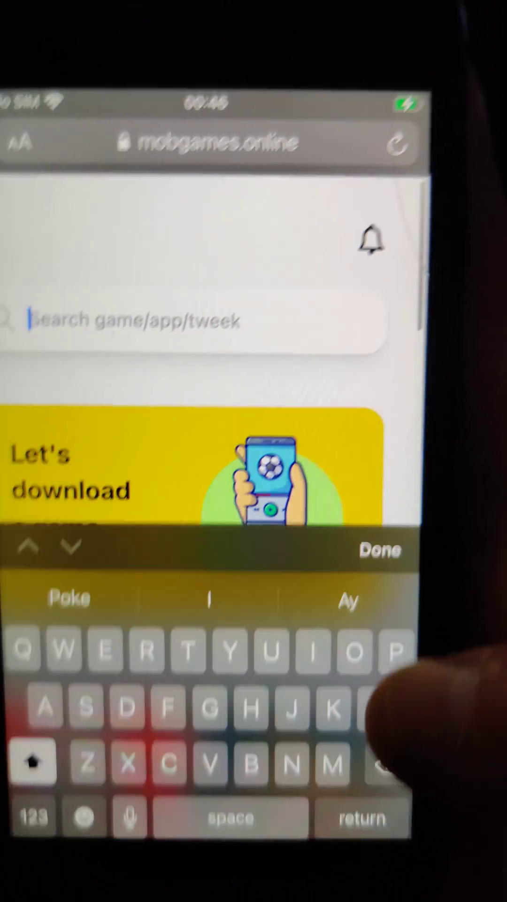
{"action": "type", "text": "N"}
{"action": "left_click", "coordinate": [30, 796]}
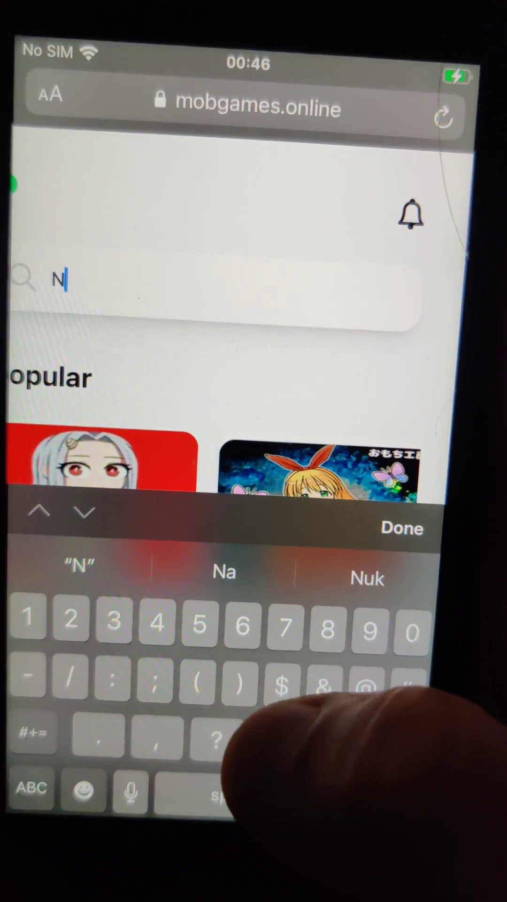
{"action": "type", "text": "64"}
{"action": "left_click", "coordinate": [401, 538]}
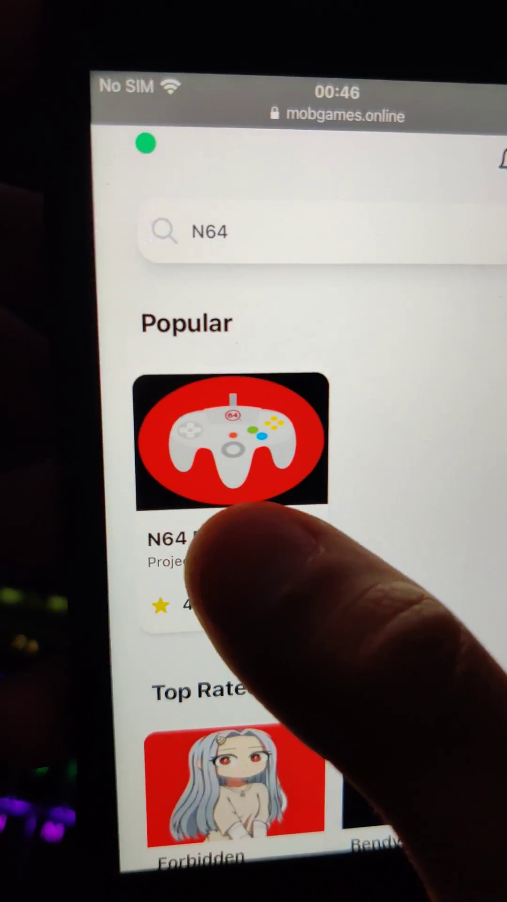
Install N64 Emulator from its details page, waiting for the CONFIRMED no-verification message.
{"action": "left_click", "coordinate": [142, 472]}
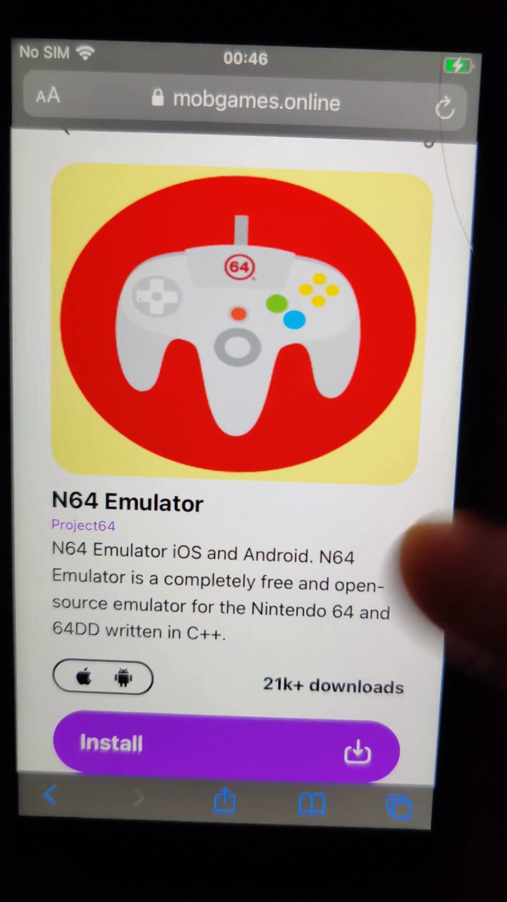
{"action": "left_click", "coordinate": [268, 750]}
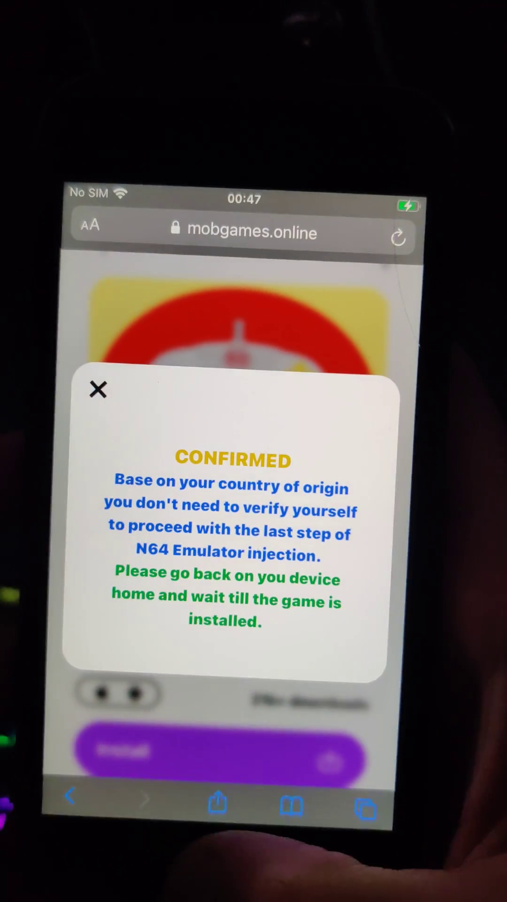
Leave the mobgames.online confirmation for the first page of the iOS Home Screen.
{"action": "key", "text": "super"}
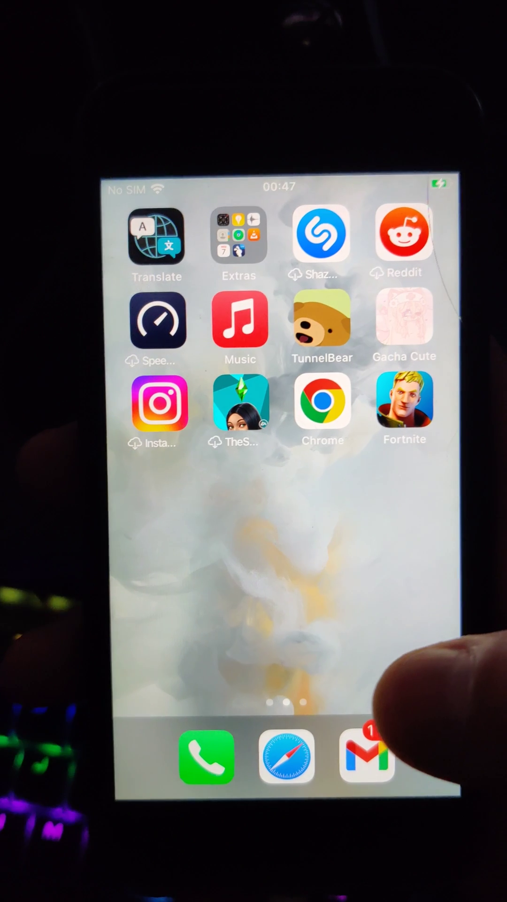